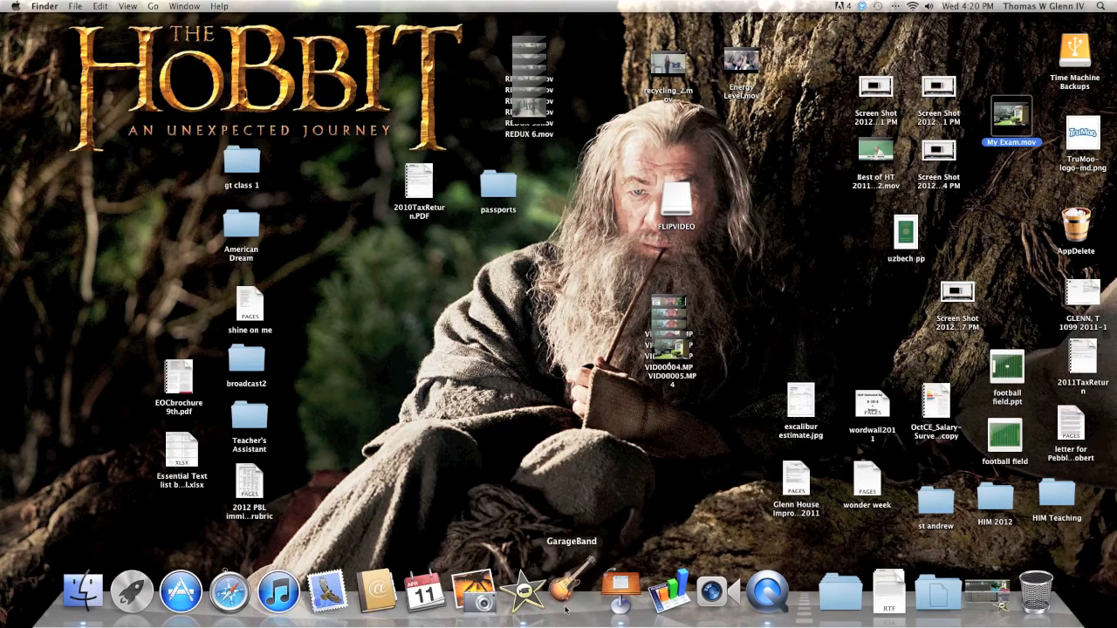
# Step: Open GarageBand and start a new project from the Movie template
pyautogui.click(566, 609)
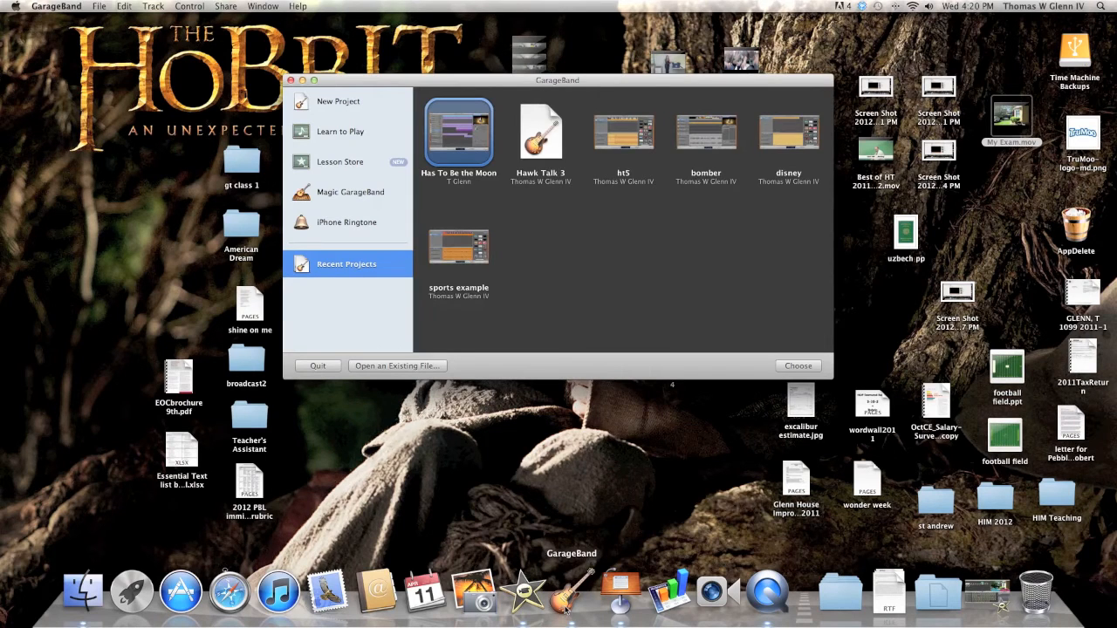
pyautogui.click(337, 103)
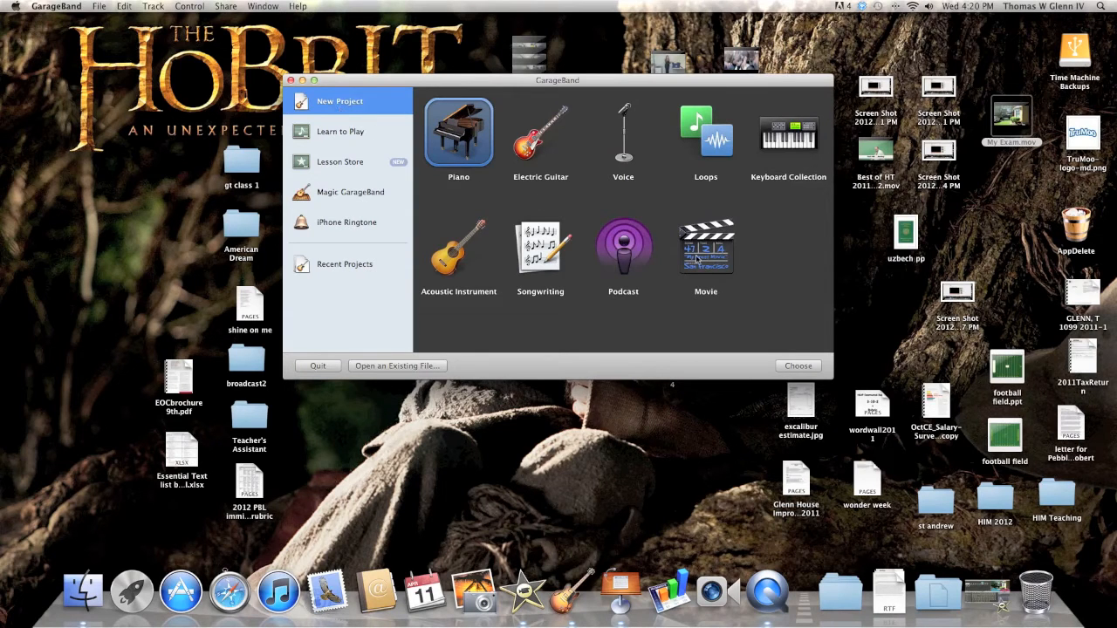
pyautogui.click(720, 264)
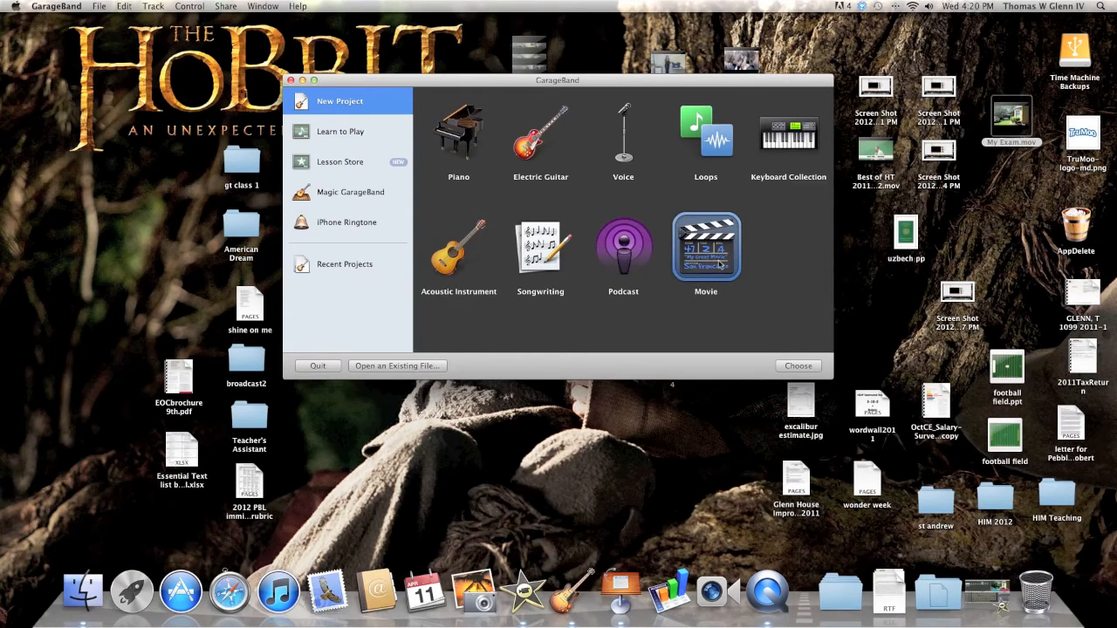
pyautogui.click(799, 366)
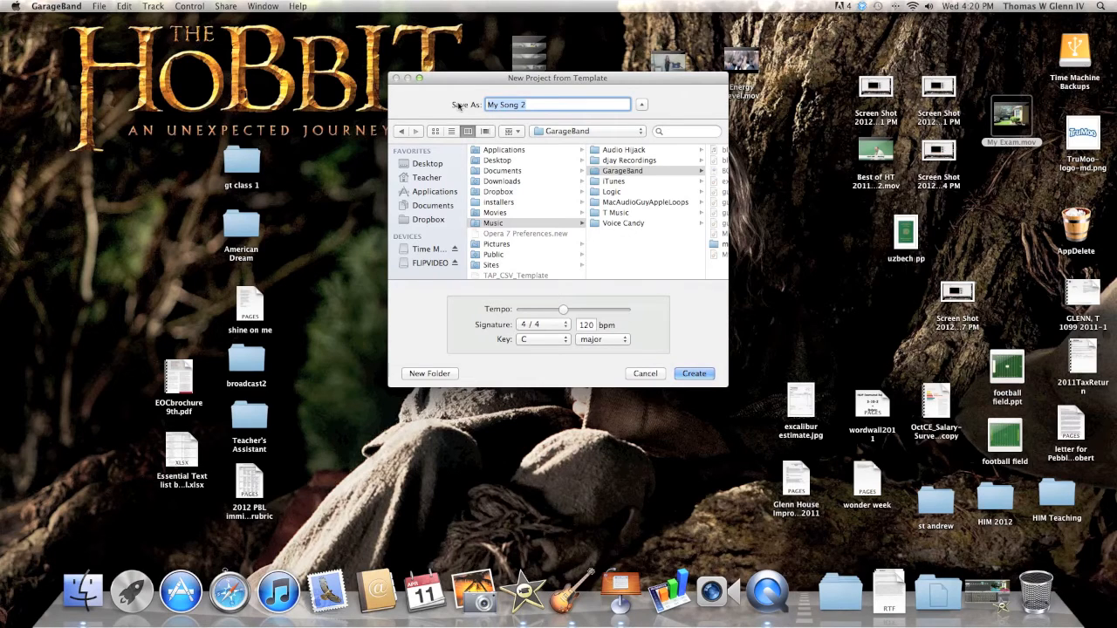
# Step: Name the project "my Exam2", choose the Desktop as its save location and create it
pyautogui.write('my Exam2')
pyautogui.click(637, 131)
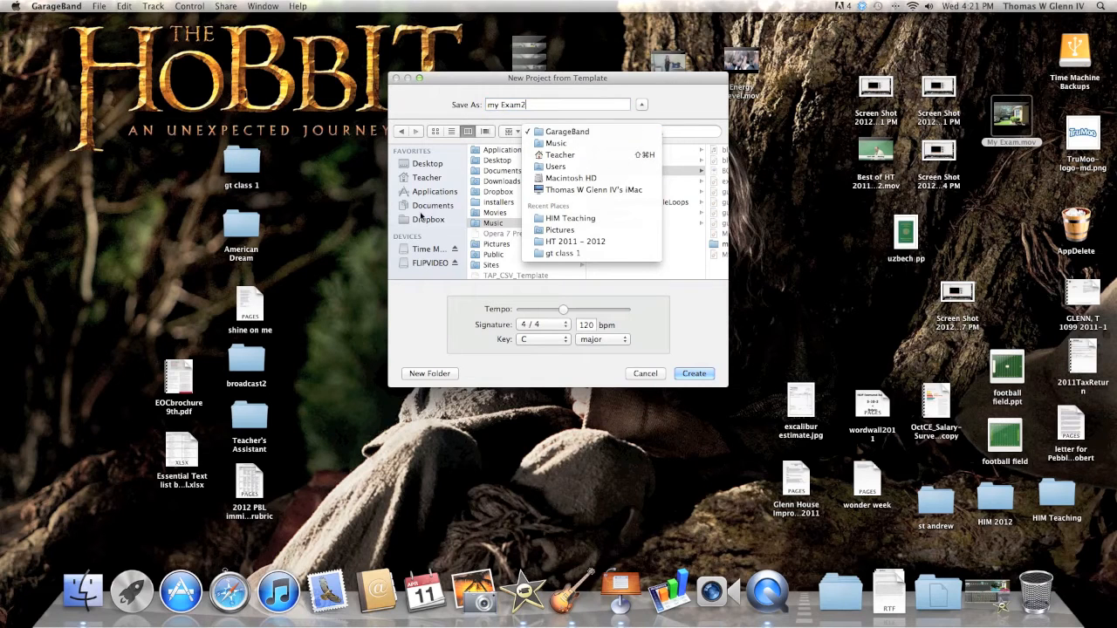
pyautogui.click(429, 165)
pyautogui.click(428, 165)
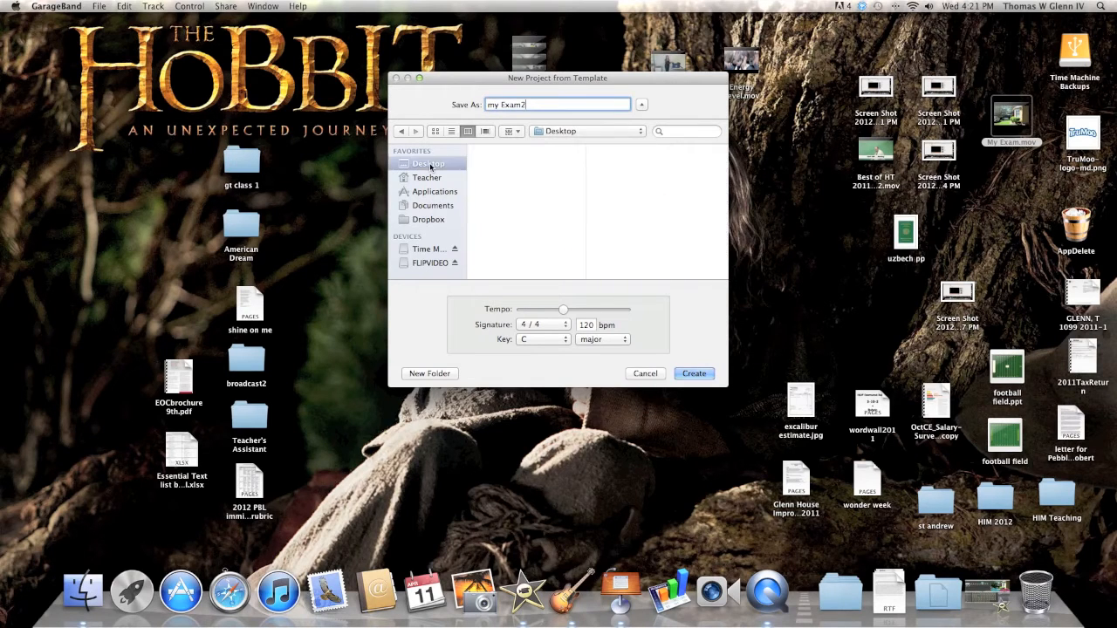
pyautogui.click(694, 373)
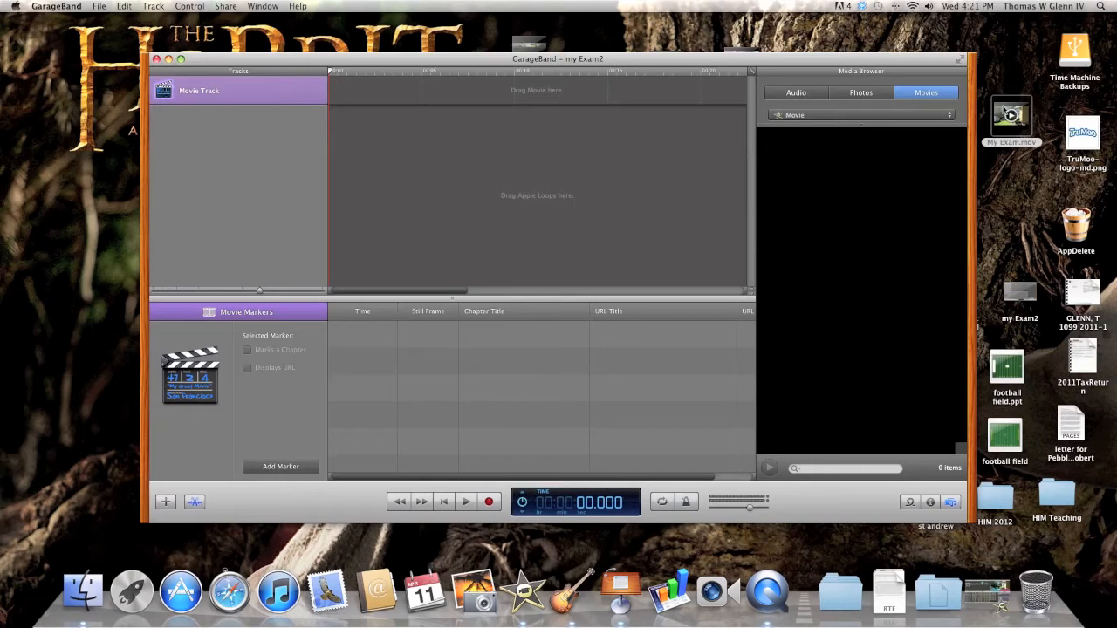
# Step: Add My Exam.mov from the desktop to the project timeline, play it through and return to the start
pyautogui.click(1010, 115)
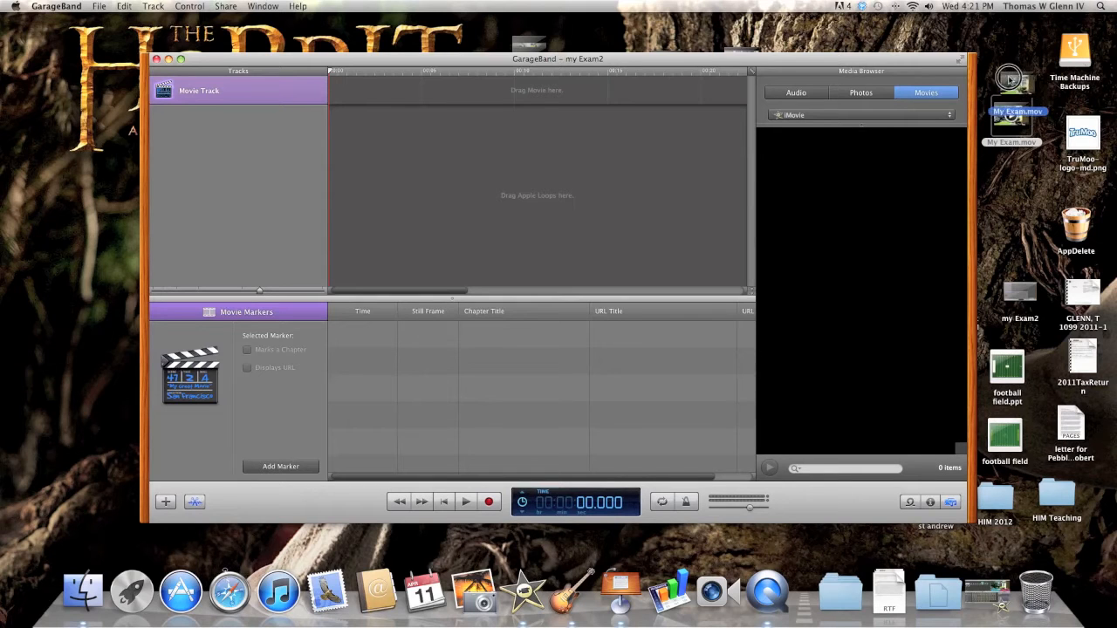
pyautogui.moveTo(1004, 112); pyautogui.dragTo(535, 162)
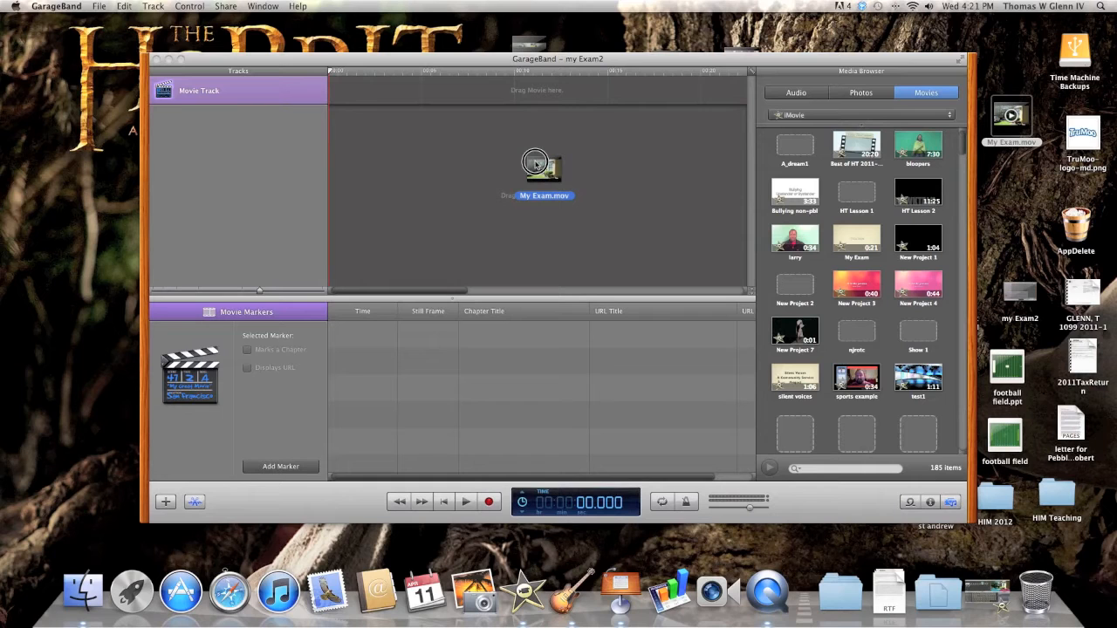
pyautogui.moveTo(535, 162); pyautogui.dragTo(577, 154)
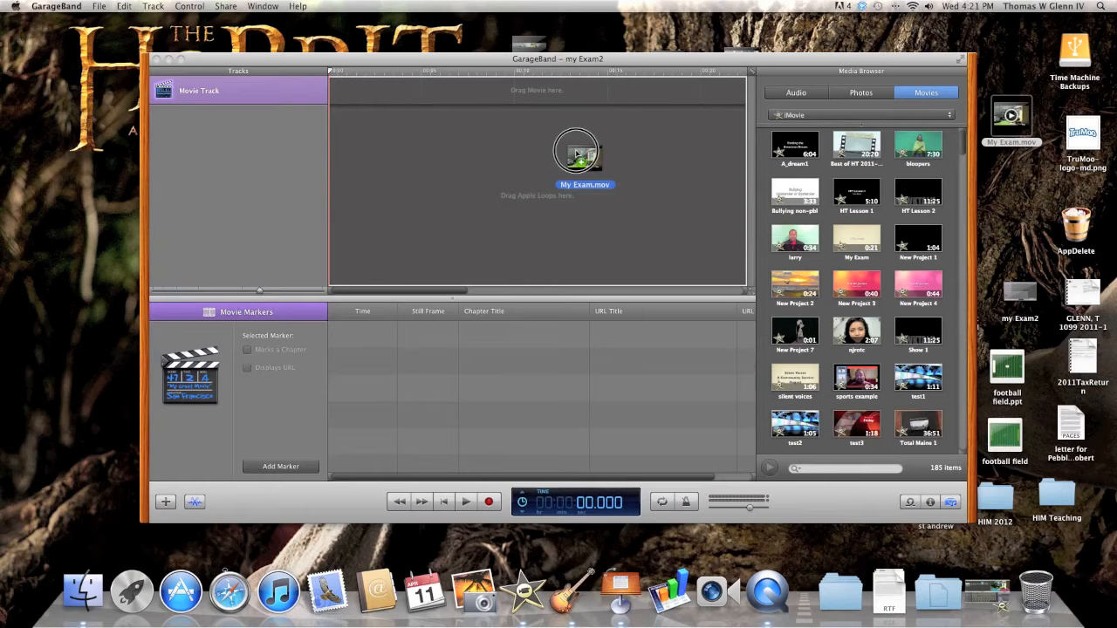
pyautogui.moveTo(575, 151); pyautogui.dragTo(576, 151)
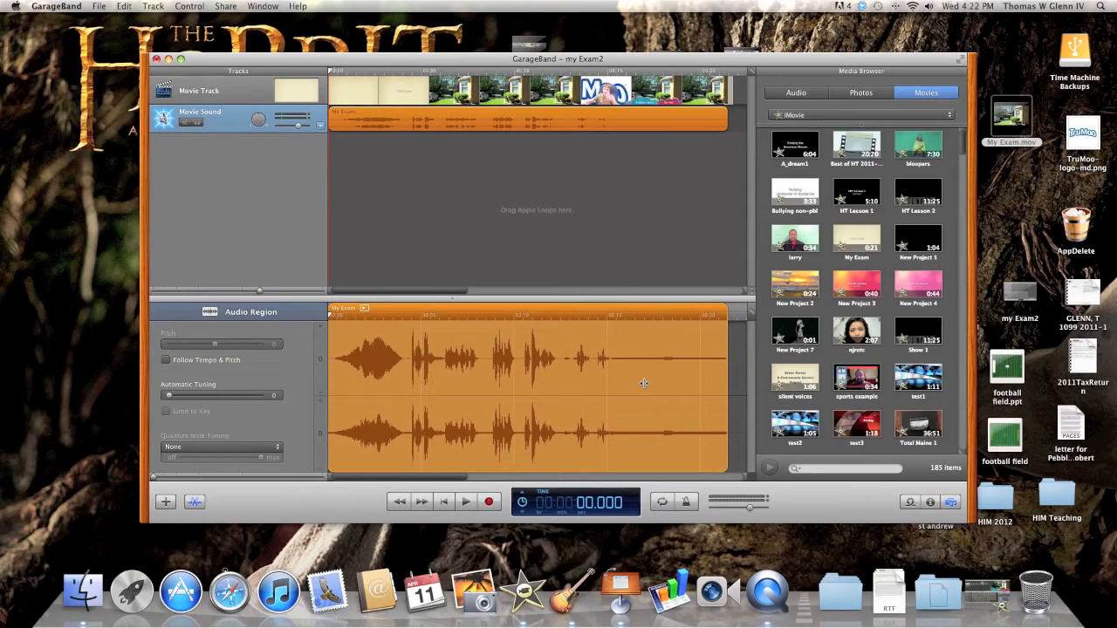
pyautogui.press('space')
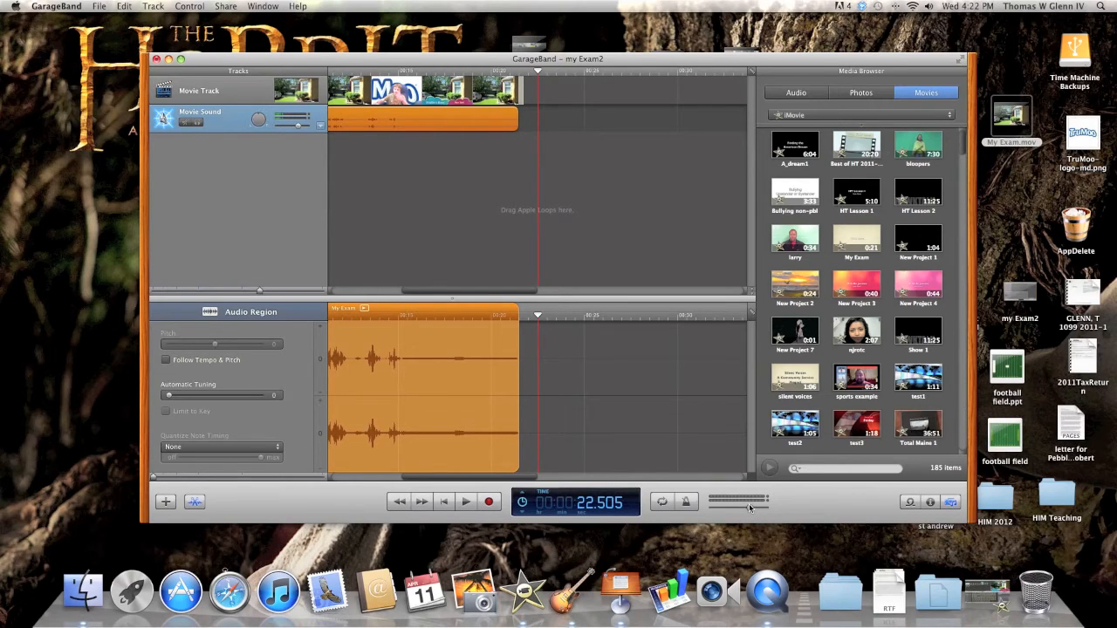
pyautogui.press('Return')
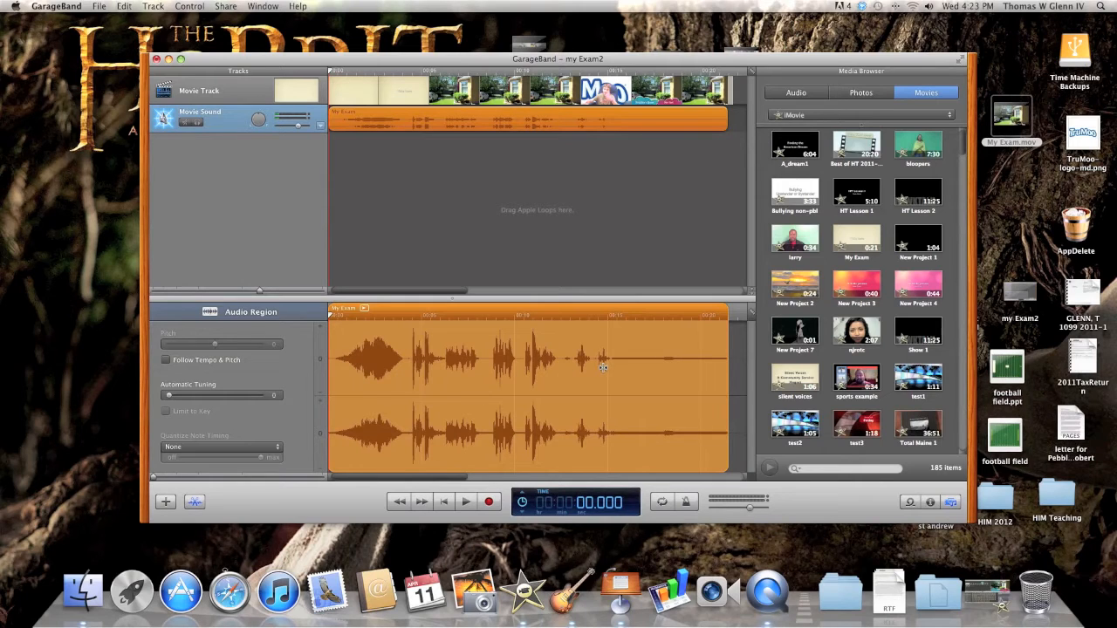
# Step: Show the Movie Sound track's volume curve and add control points to boost the volume between about 6 and 8 seconds
pyautogui.click(321, 128)
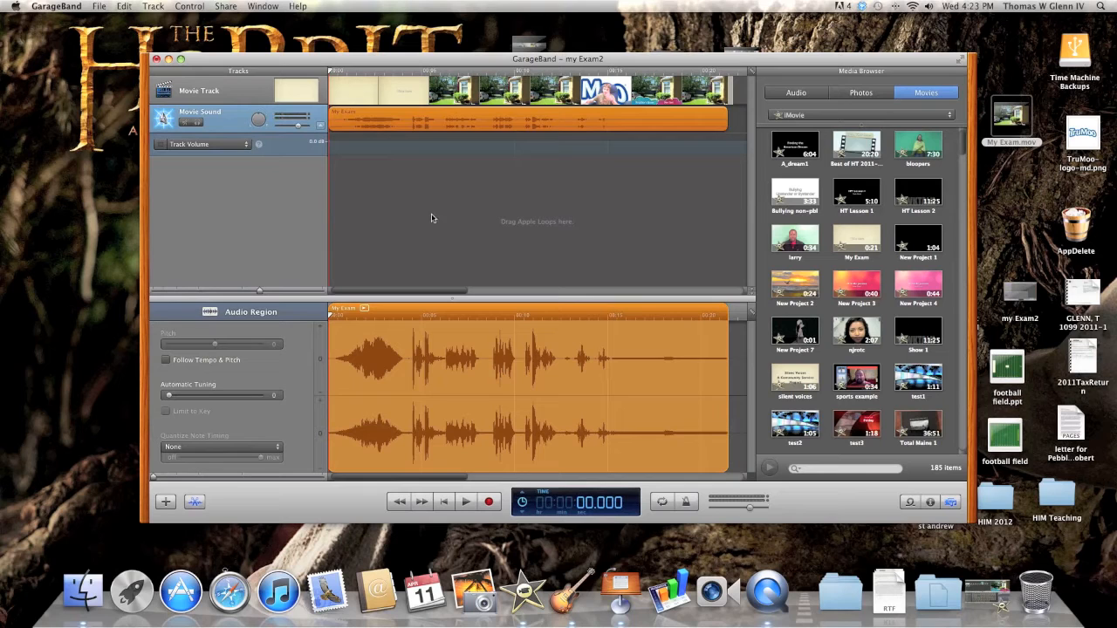
pyautogui.hscroll(1, 415, 244)
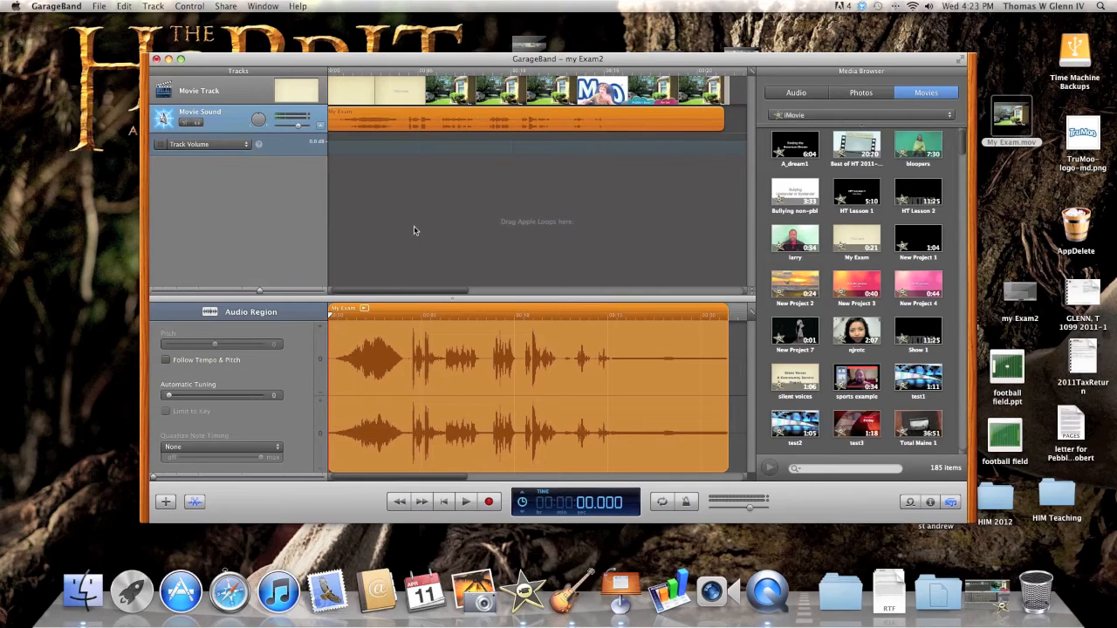
pyautogui.click(440, 142)
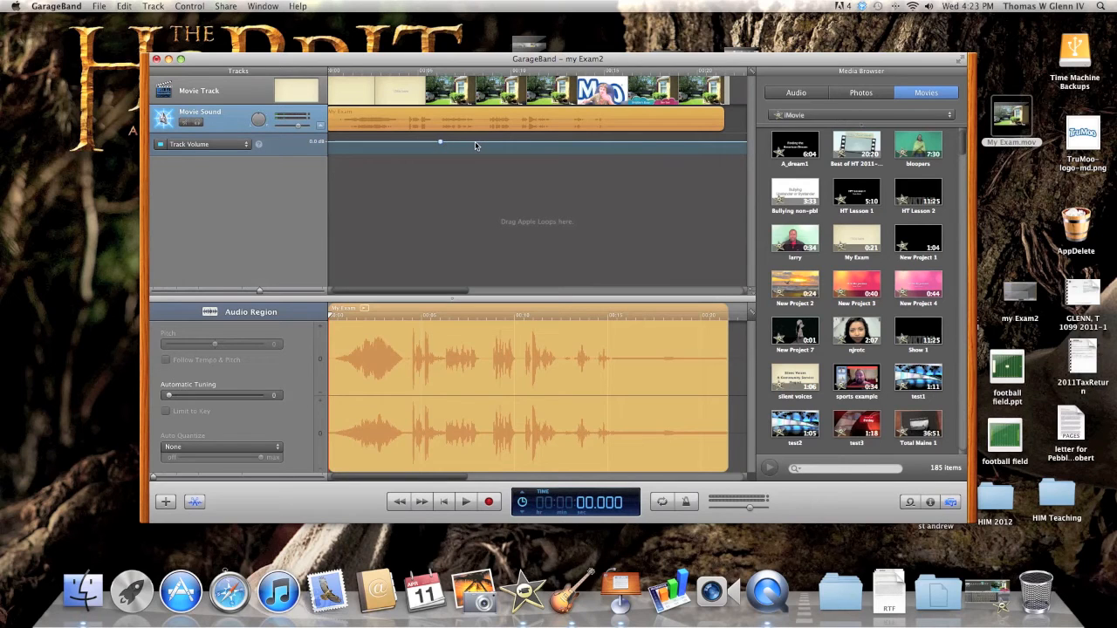
pyautogui.click(474, 142)
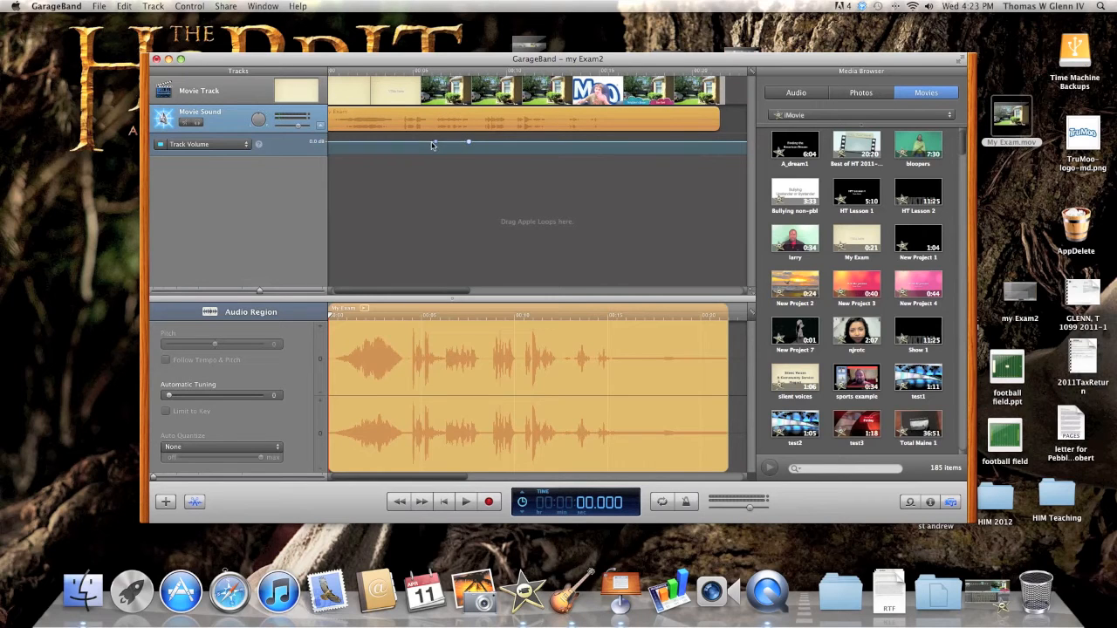
pyautogui.click(430, 144)
pyautogui.moveTo(436, 144); pyautogui.dragTo(436, 141)
pyautogui.moveTo(436, 142); pyautogui.dragTo(469, 141)
pyautogui.moveTo(437, 142); pyautogui.dragTo(437, 142)
# Step: Play on to the next quiet passage and raise the track volume to about 3.4 dB between about 13 and 15 seconds
pyautogui.press('space')
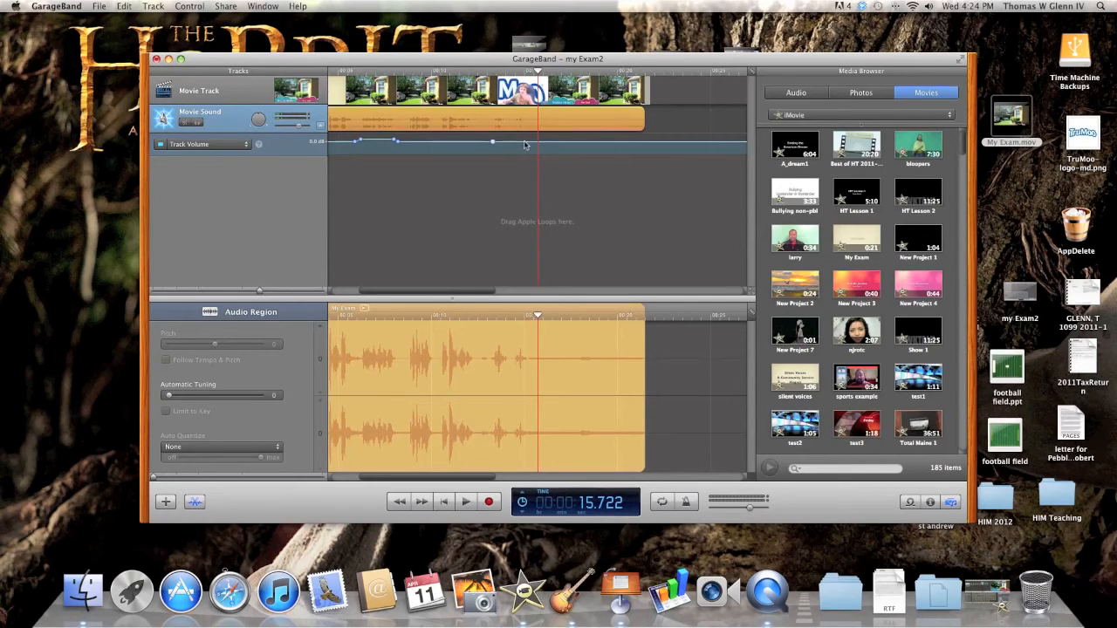
pyautogui.click(523, 142)
pyautogui.click(486, 142)
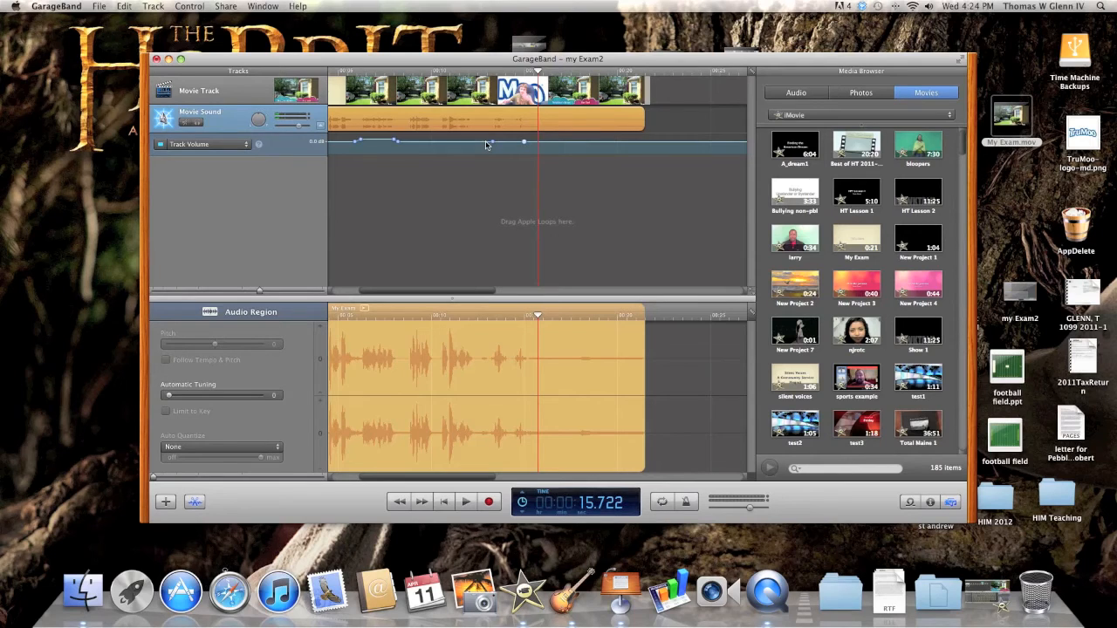
pyautogui.click(531, 143)
pyautogui.moveTo(492, 142); pyautogui.dragTo(492, 141)
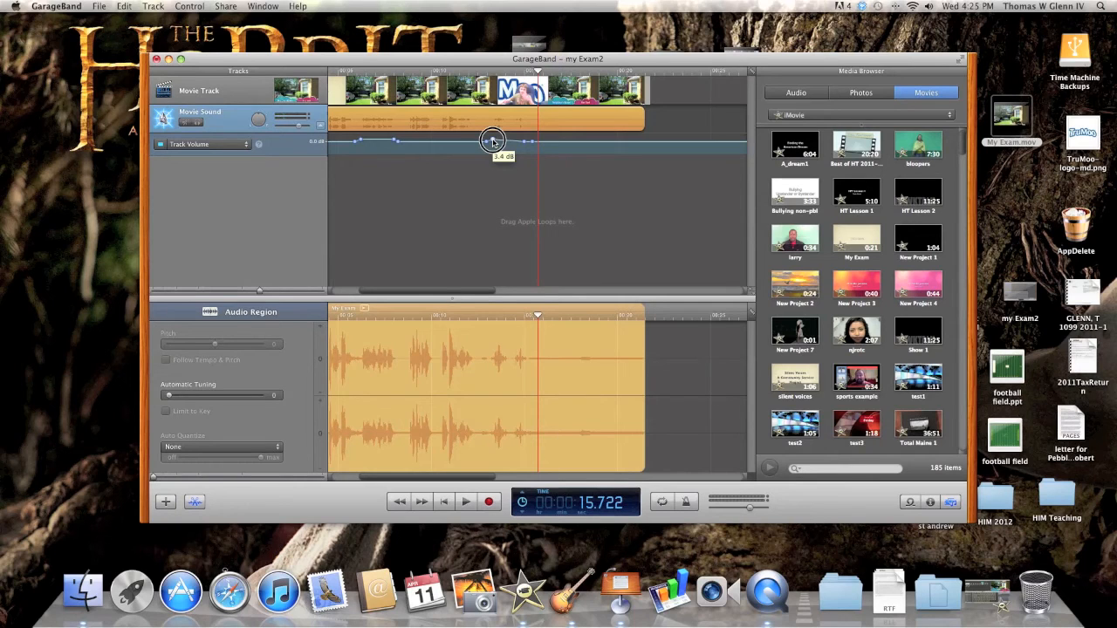
pyautogui.moveTo(492, 141); pyautogui.dragTo(523, 141)
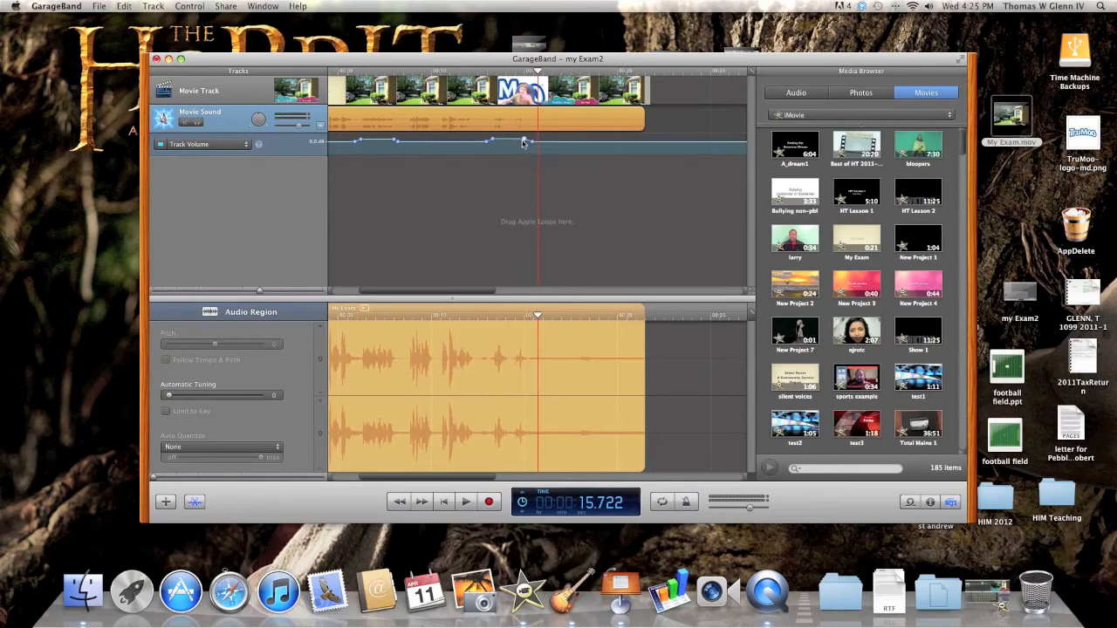
# Step: Play back the second boosted passage from about 10 seconds to check its sound level
pyautogui.click(443, 71)
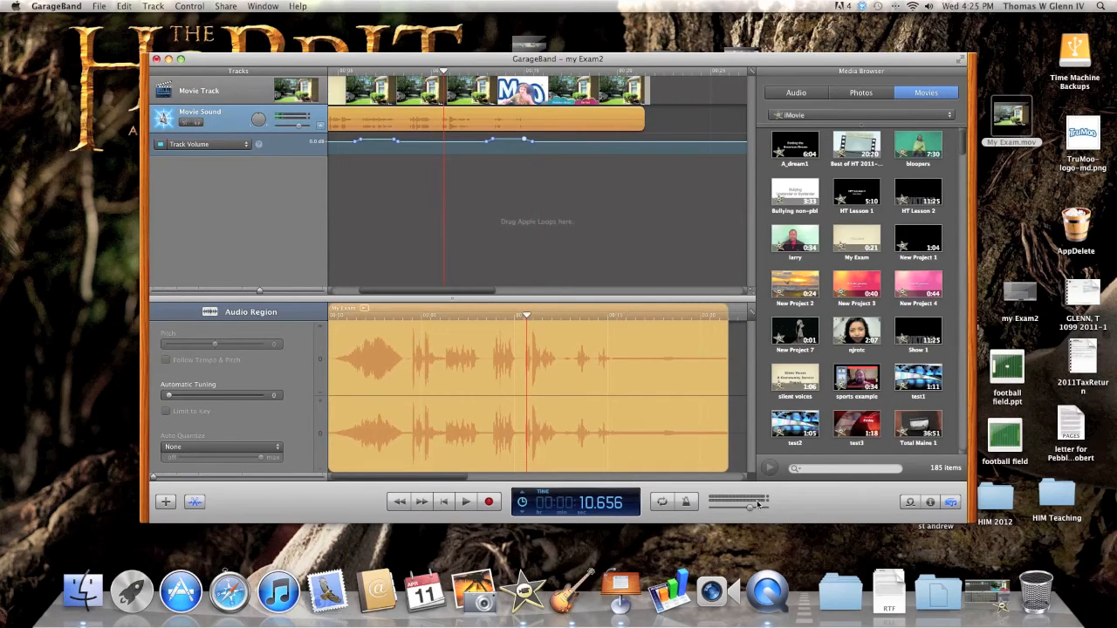
pyautogui.press('space')
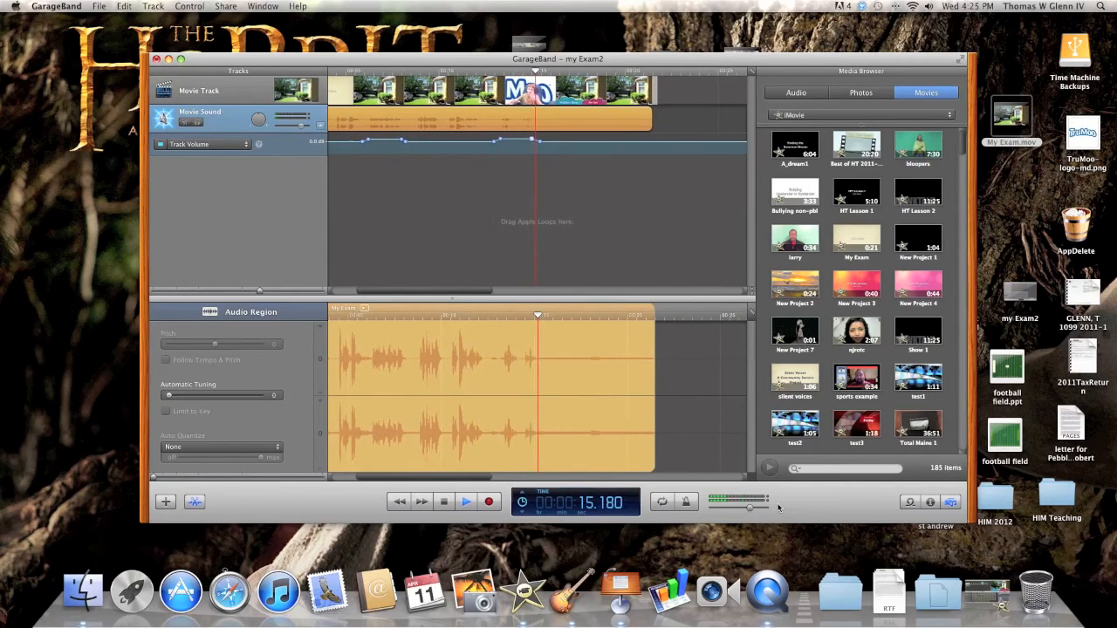
pyautogui.press('space')
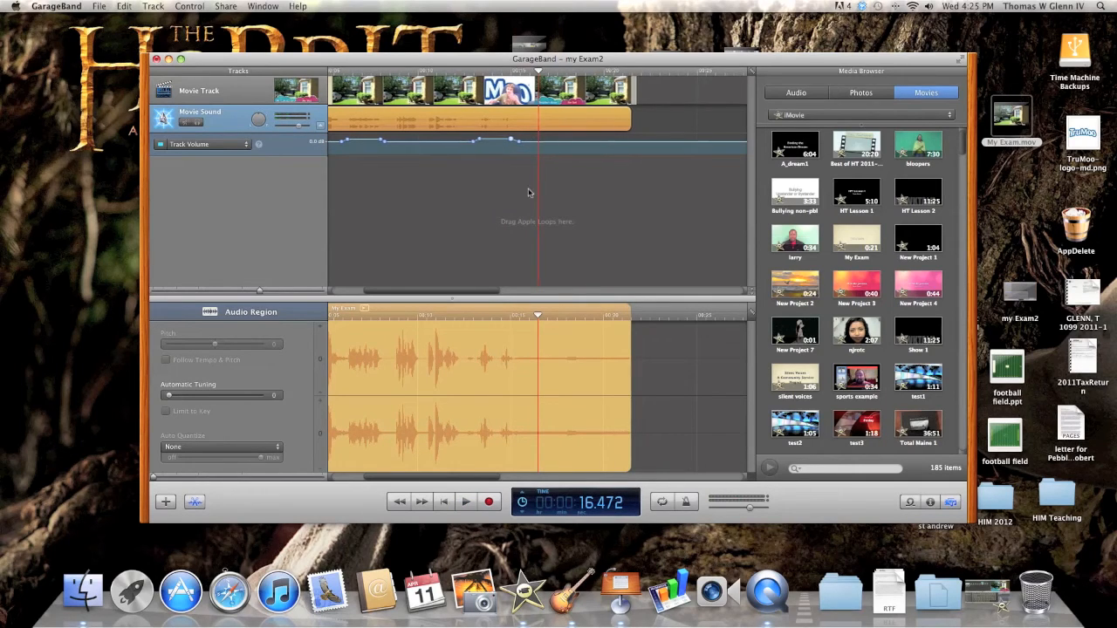
pyautogui.hscroll(-5, 529, 192)
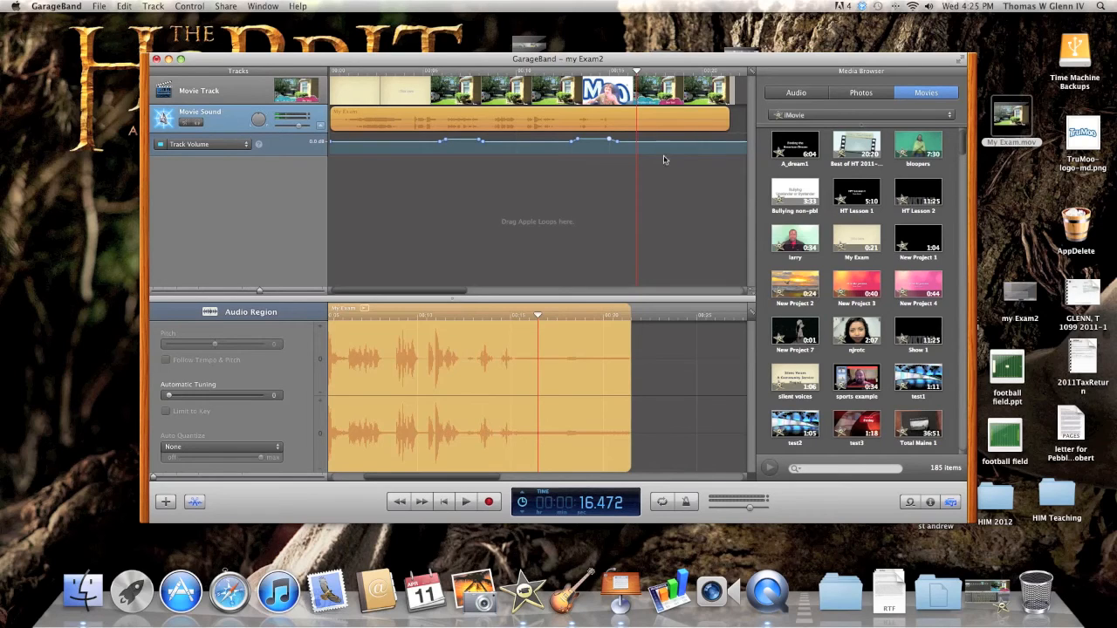
# Step: Export the movie to disk at Full Quality, saving it as "my Exam2" on the Desktop
pyautogui.click(226, 7)
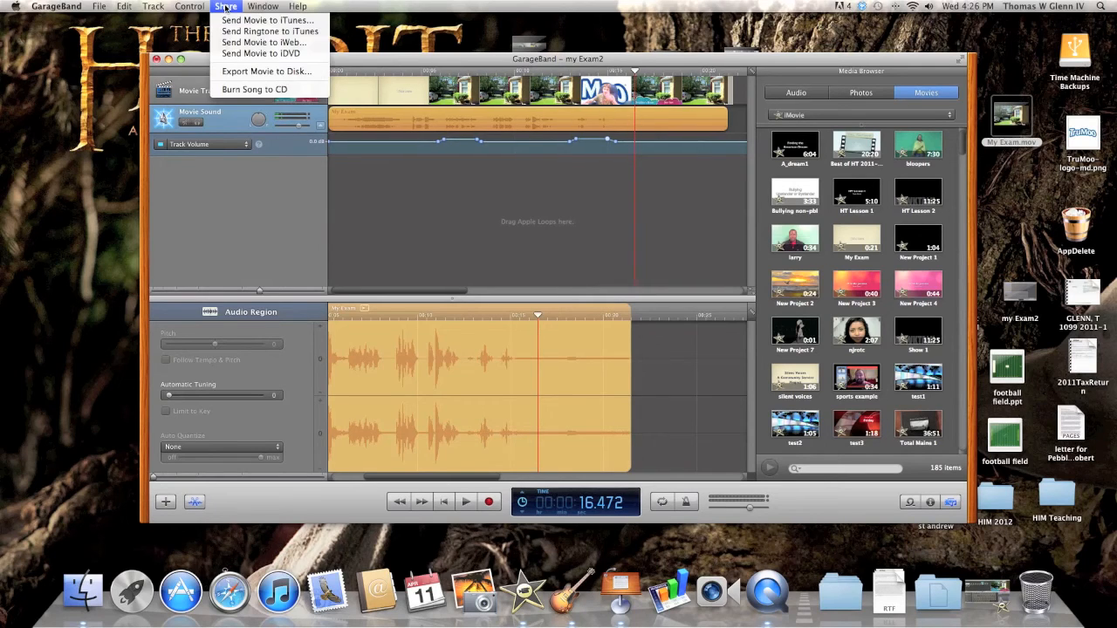
pyautogui.click(257, 71)
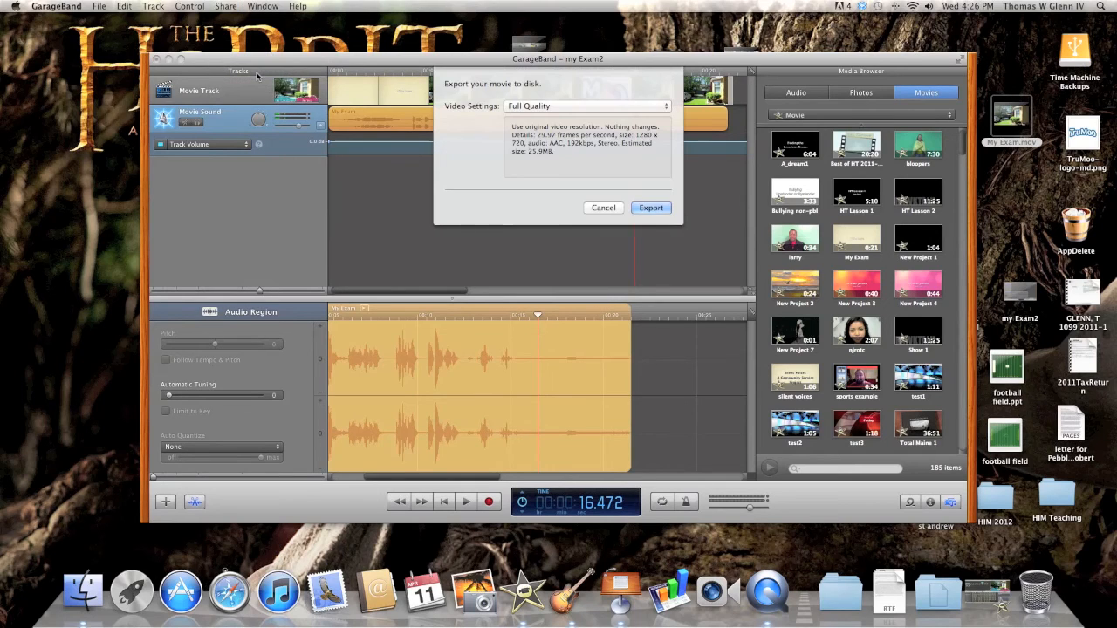
pyautogui.click(650, 206)
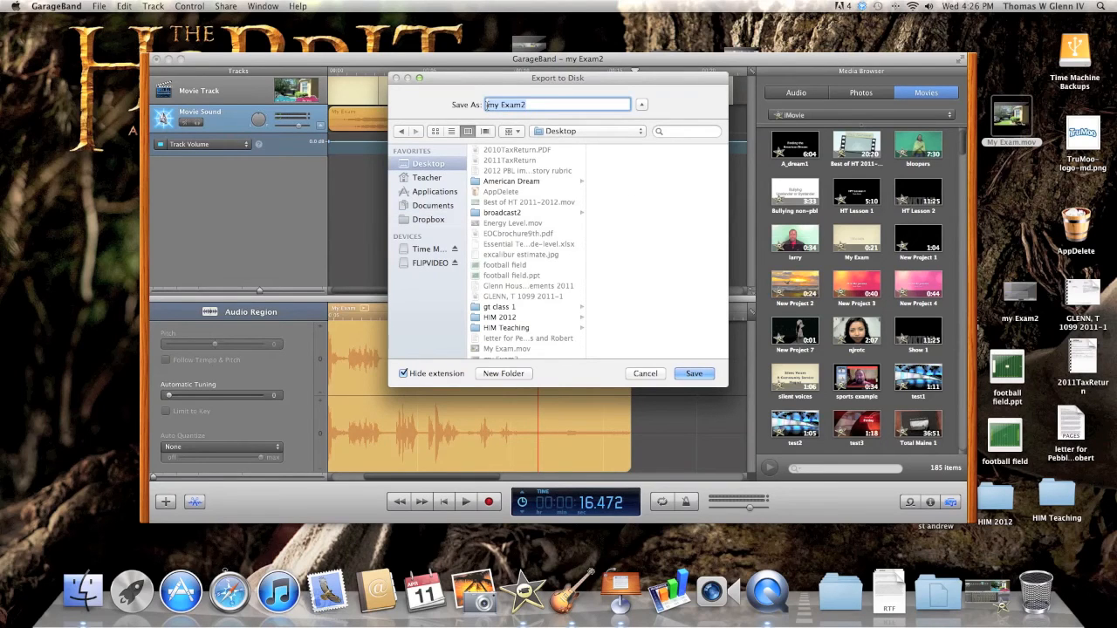
pyautogui.click(693, 373)
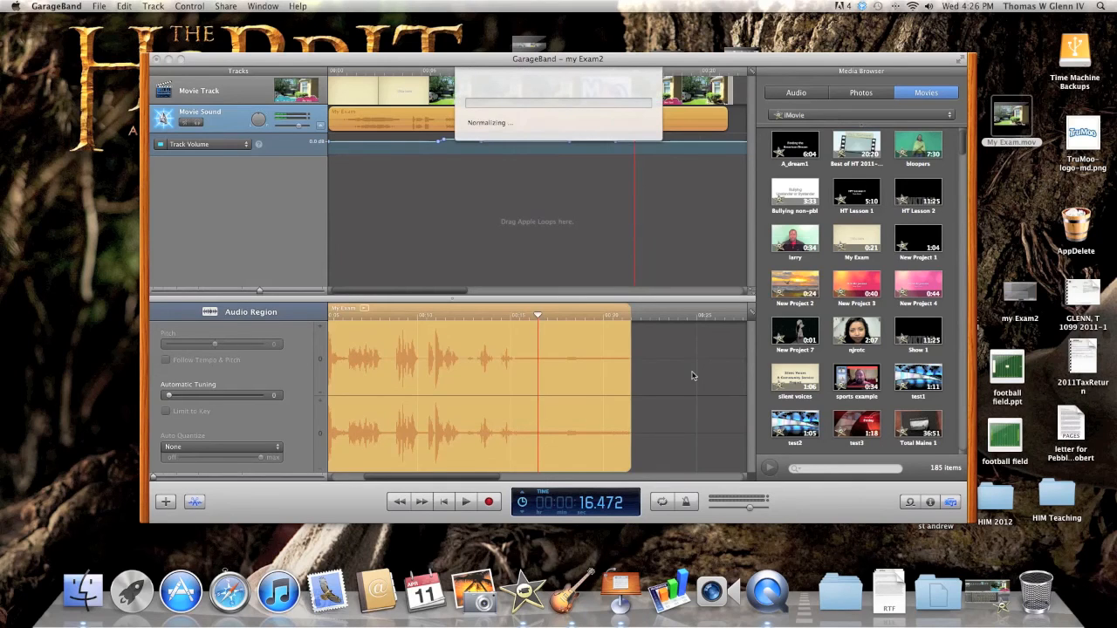